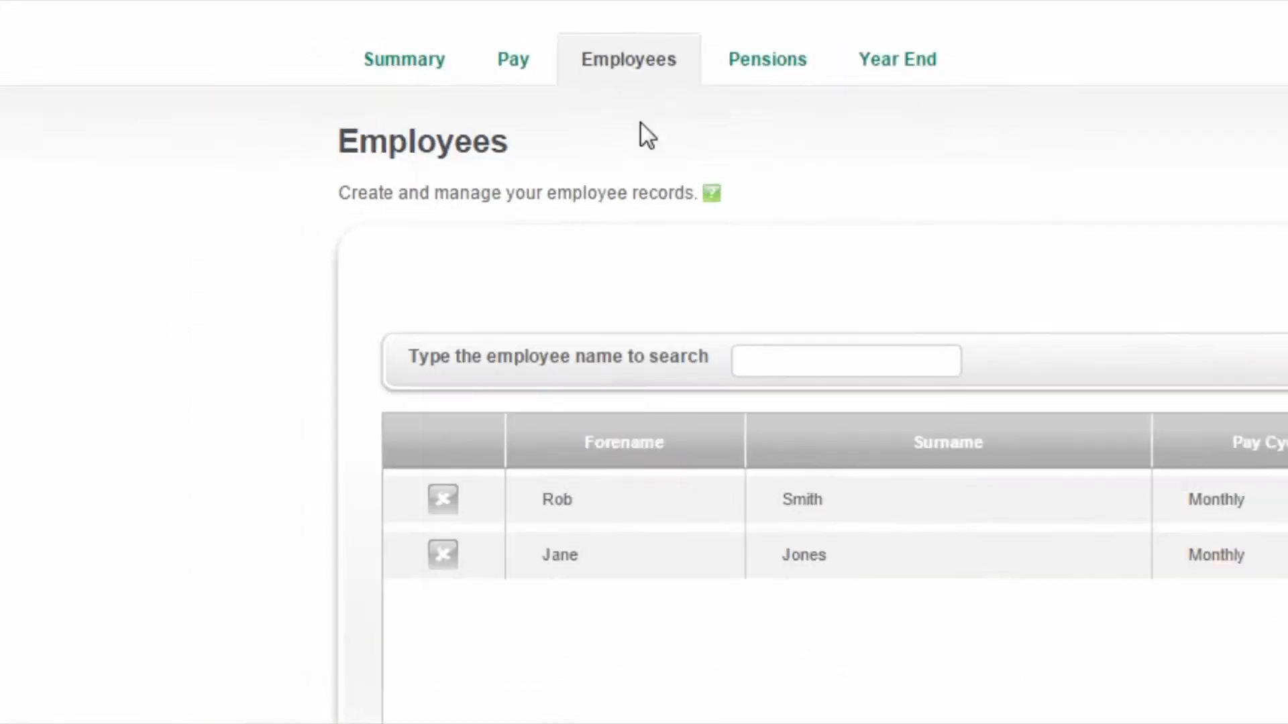
Step: Start processing the Month 1 monthly pay run and accept the pay date 30/04/2014
click(425, 73)
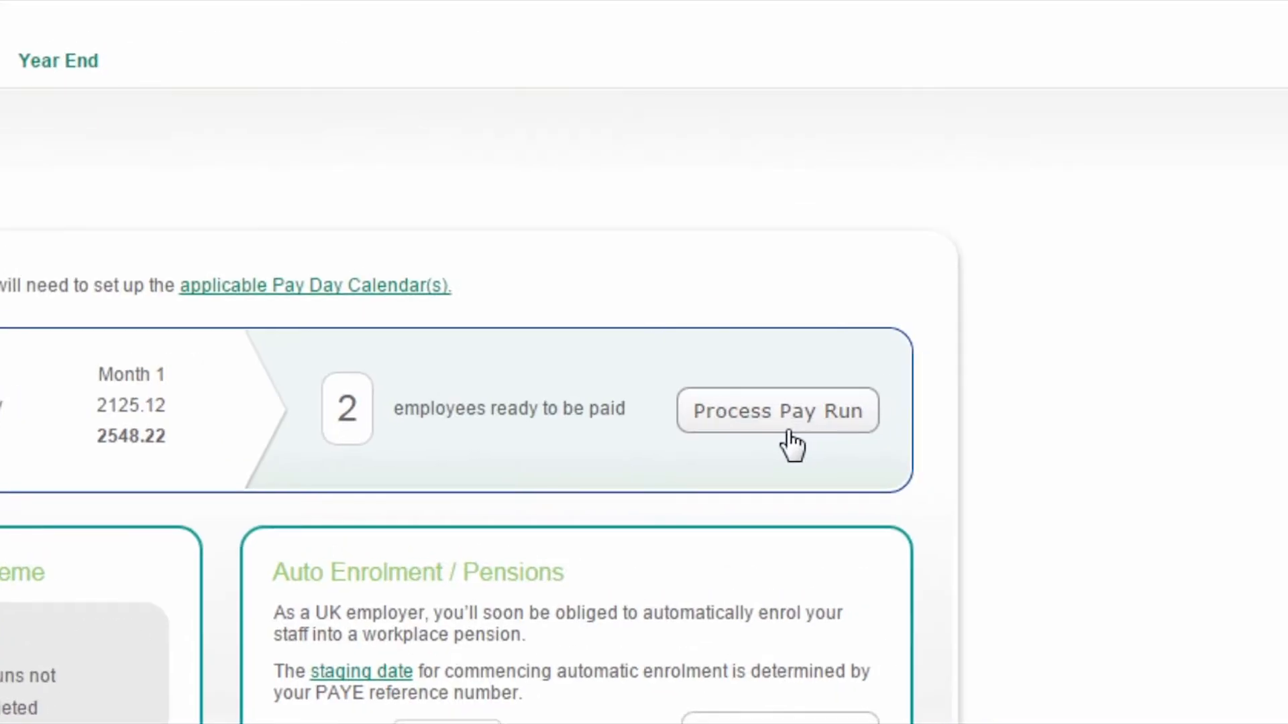
click(1003, 265)
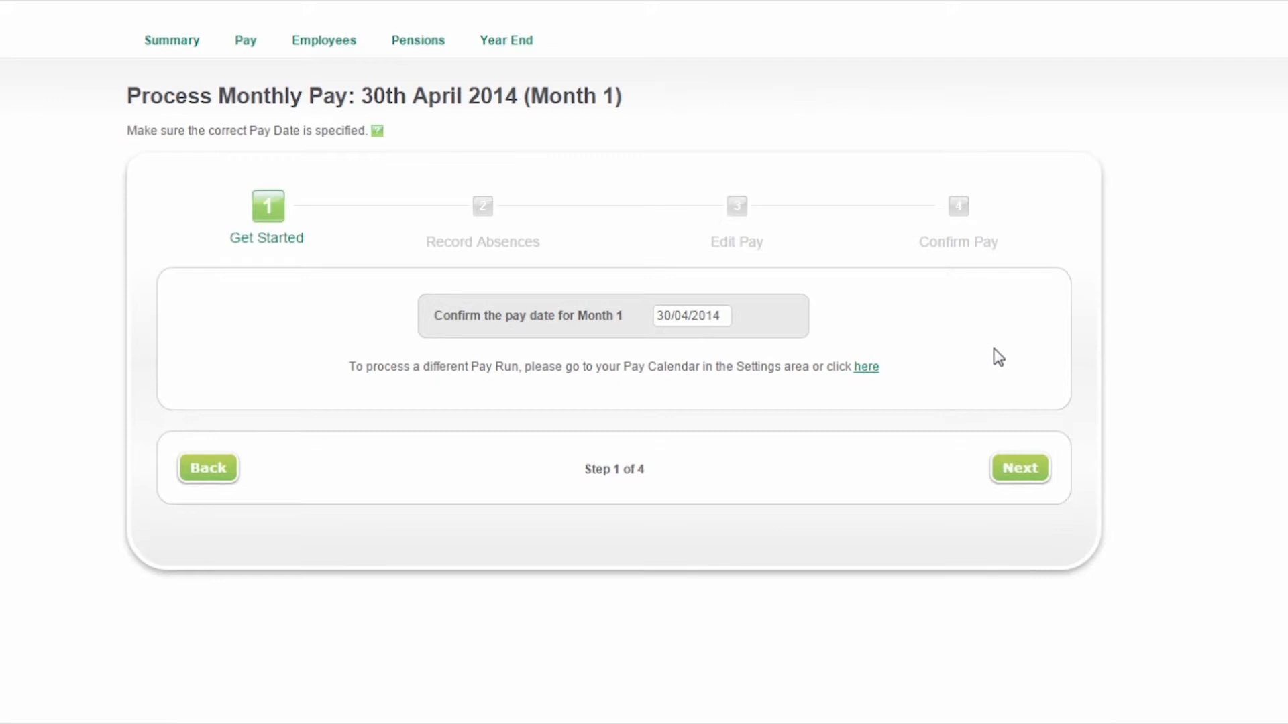
click(1024, 473)
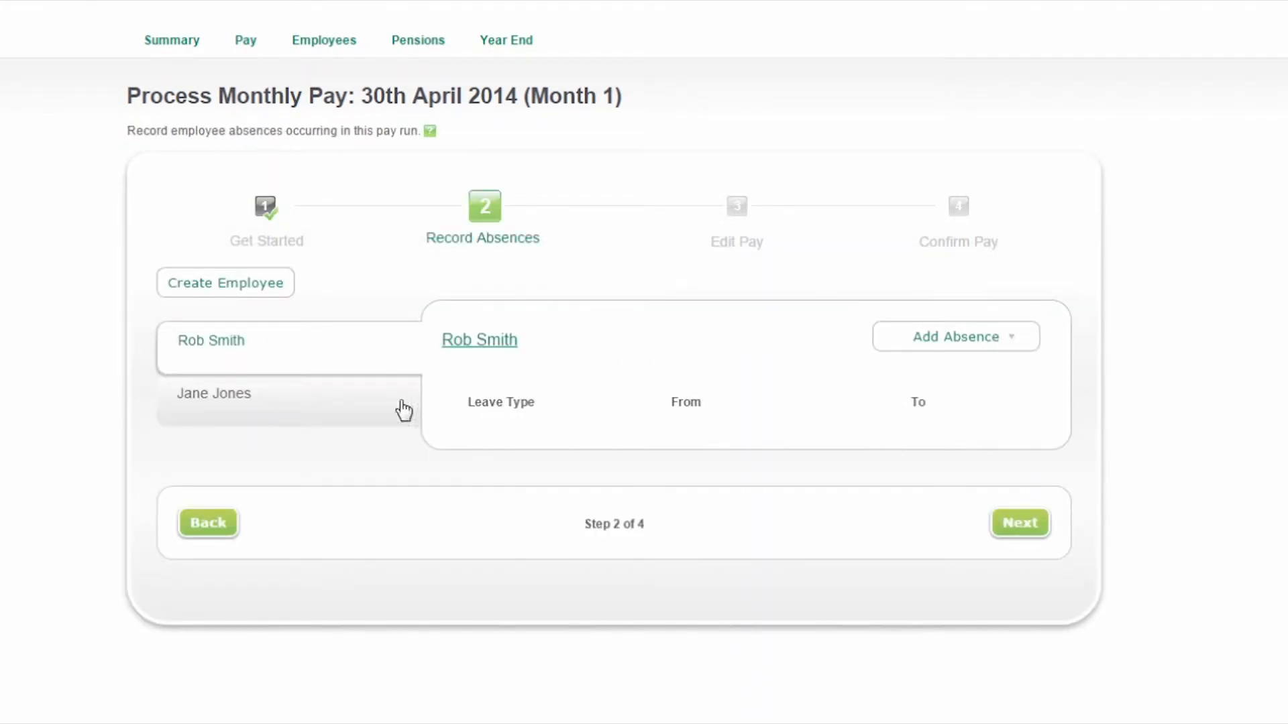
Step: Start a Maternity absence for the second employee in the pay run's absence list
click(315, 403)
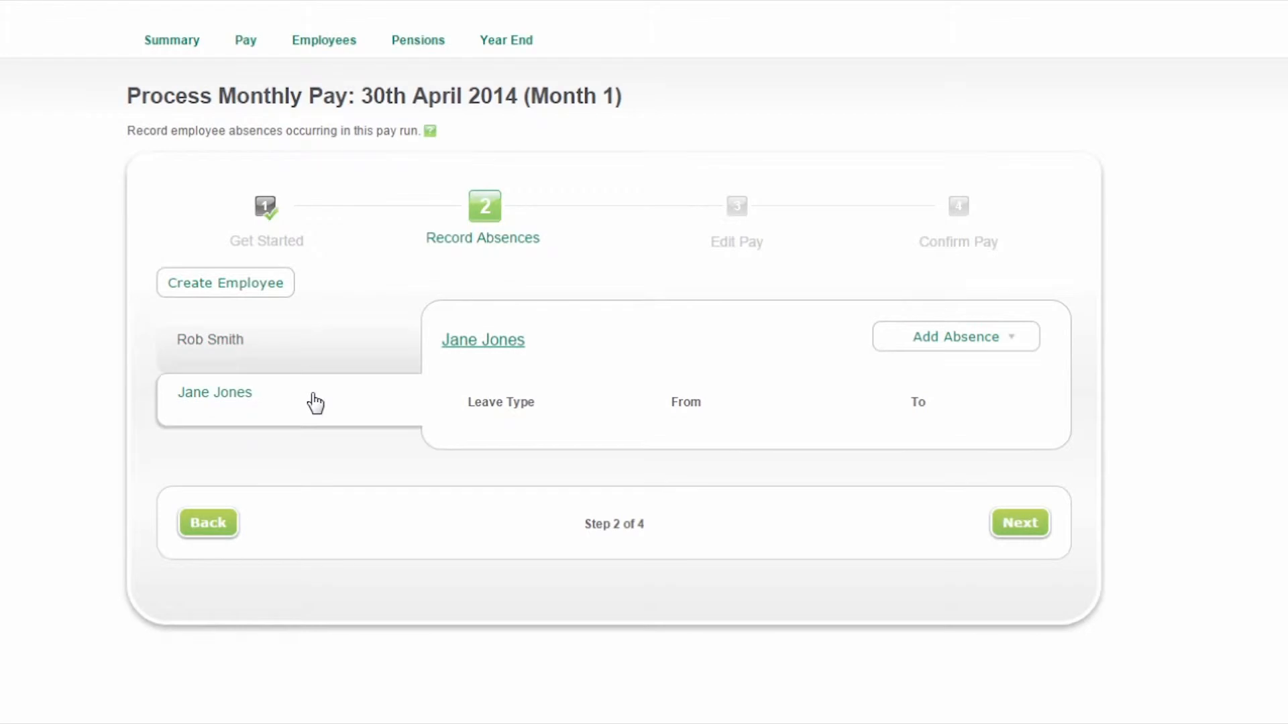
click(970, 342)
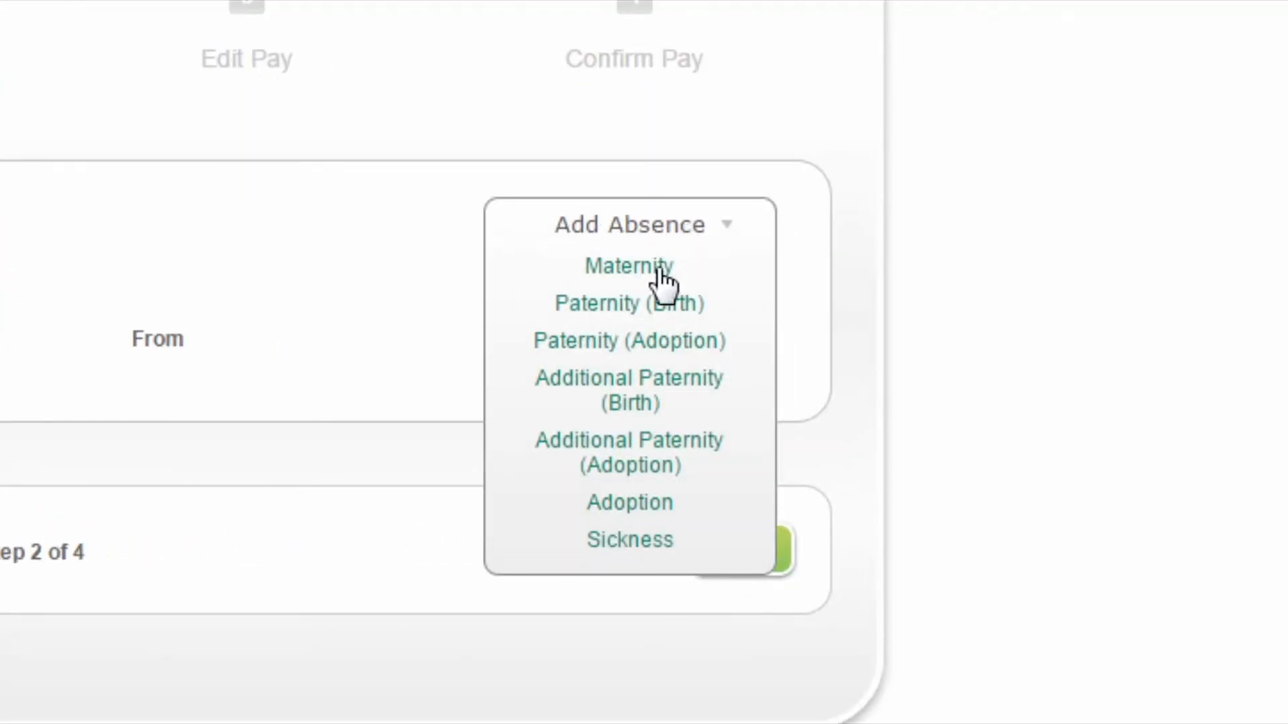
click(632, 268)
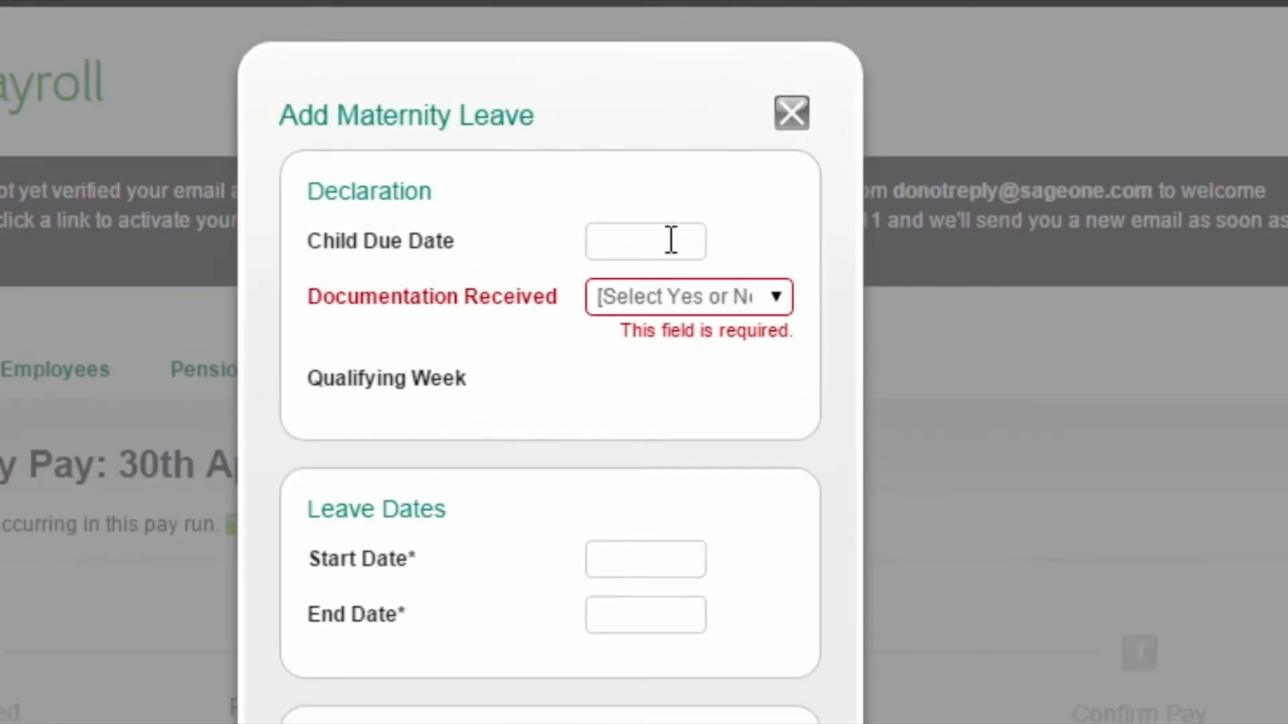
Step: Fill in the maternity declaration with child due date 01/04/2014 and Documentation Received set to Yes
click(671, 239)
text(0104)
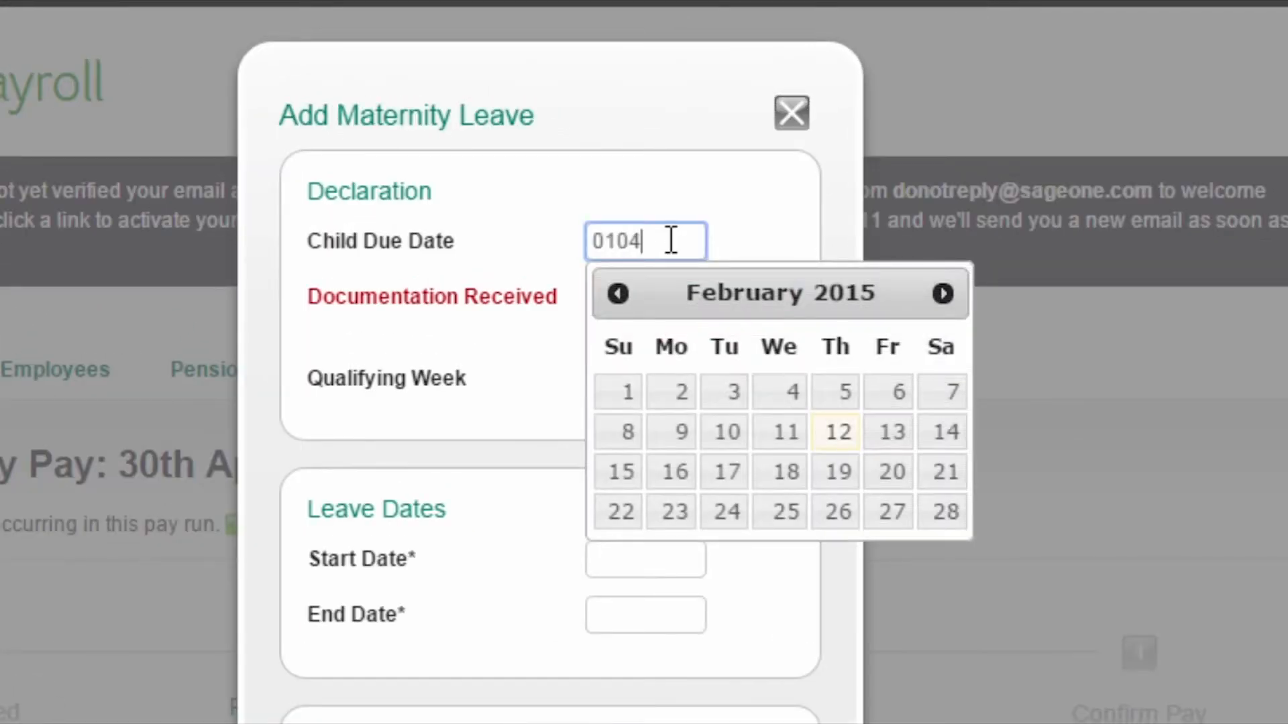
text(14)
click(734, 214)
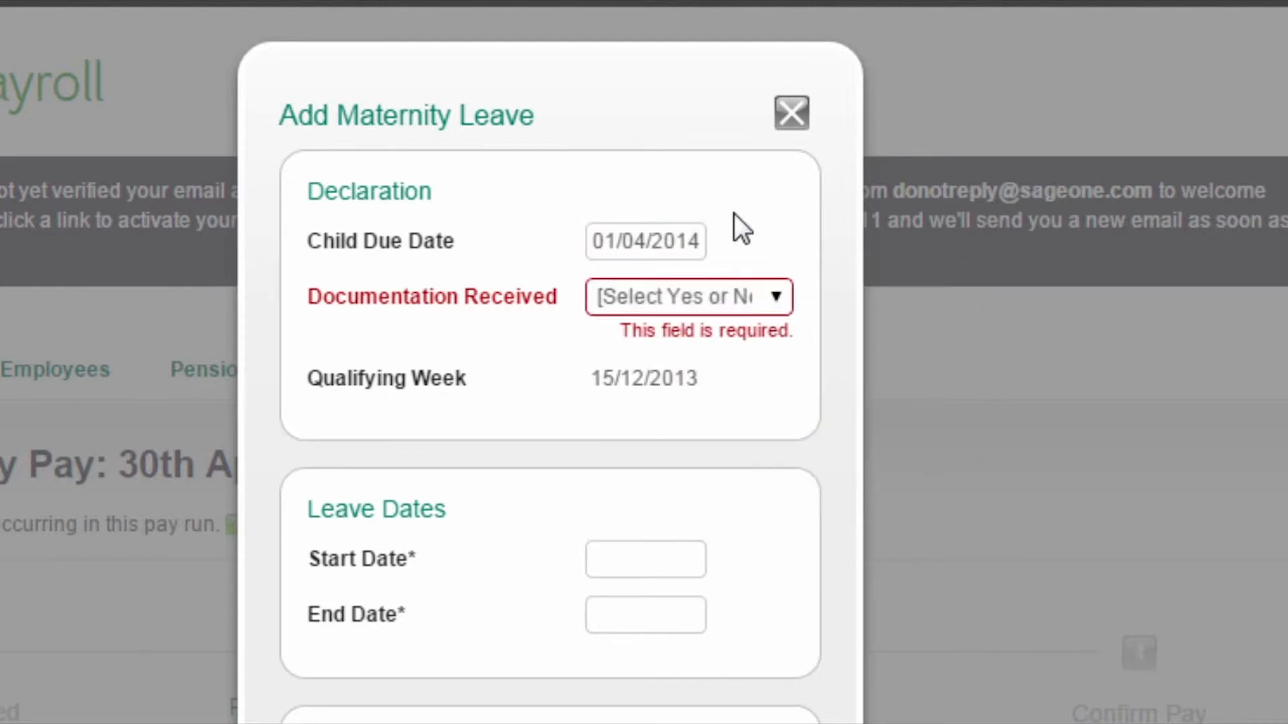
click(778, 296)
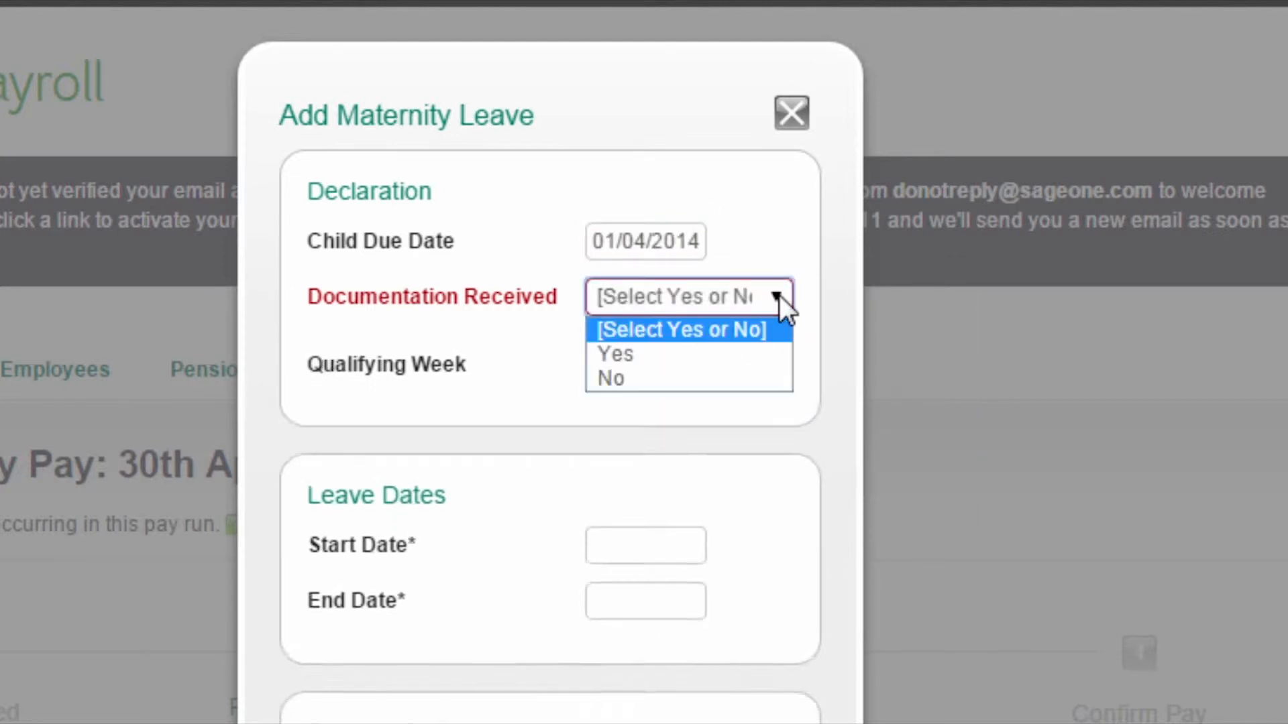
click(750, 355)
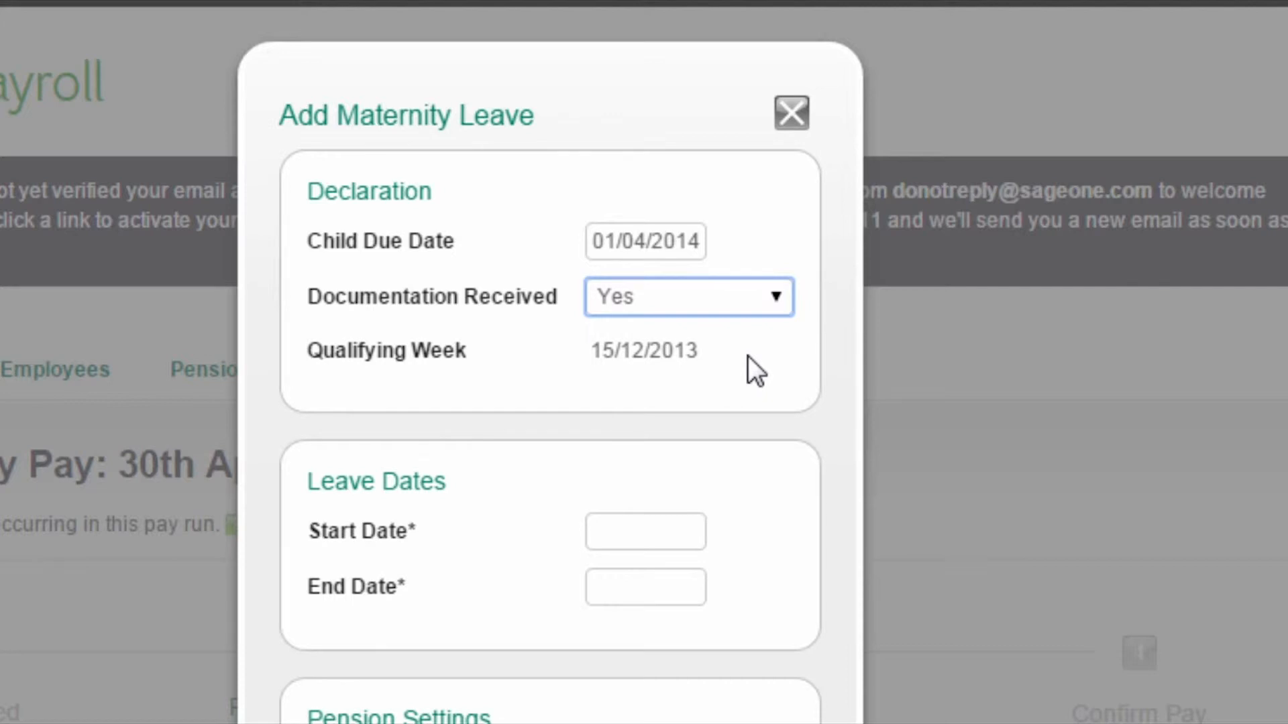
click(747, 355)
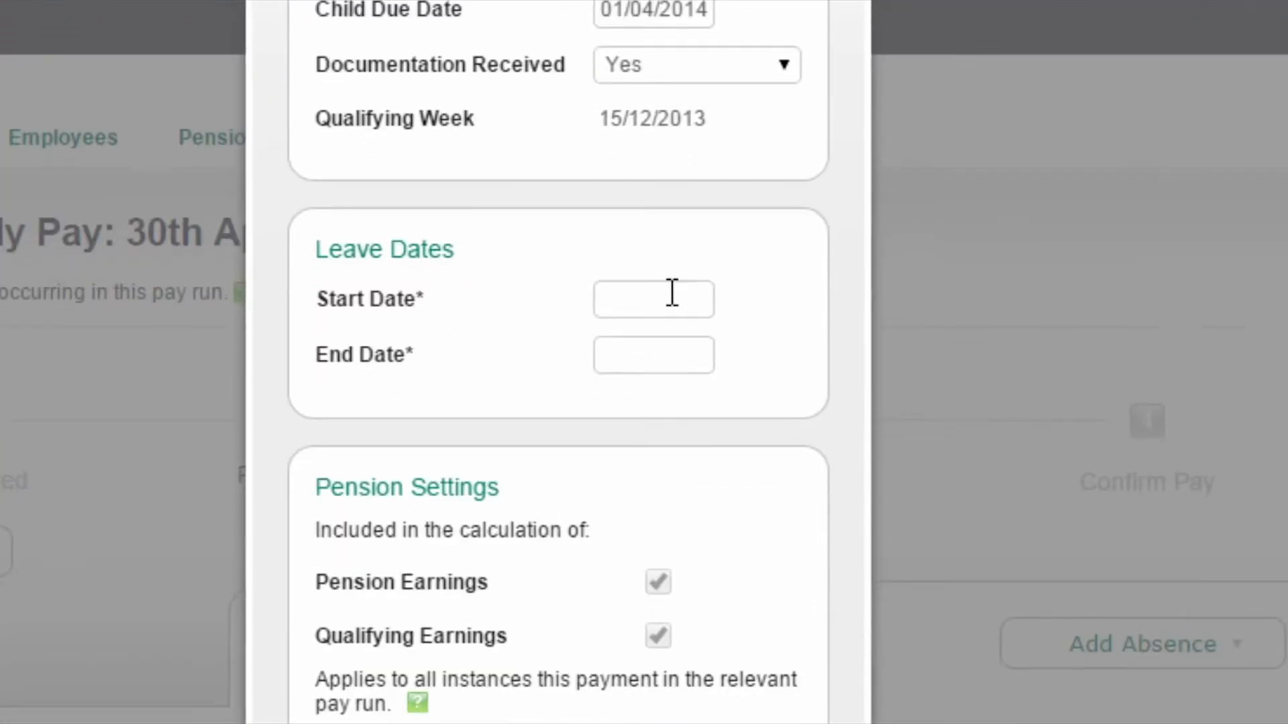
Step: Set the maternity leave dates from 01/02/2014 to 30/09/2015 and save the leave
click(666, 529)
text(01/02/201)
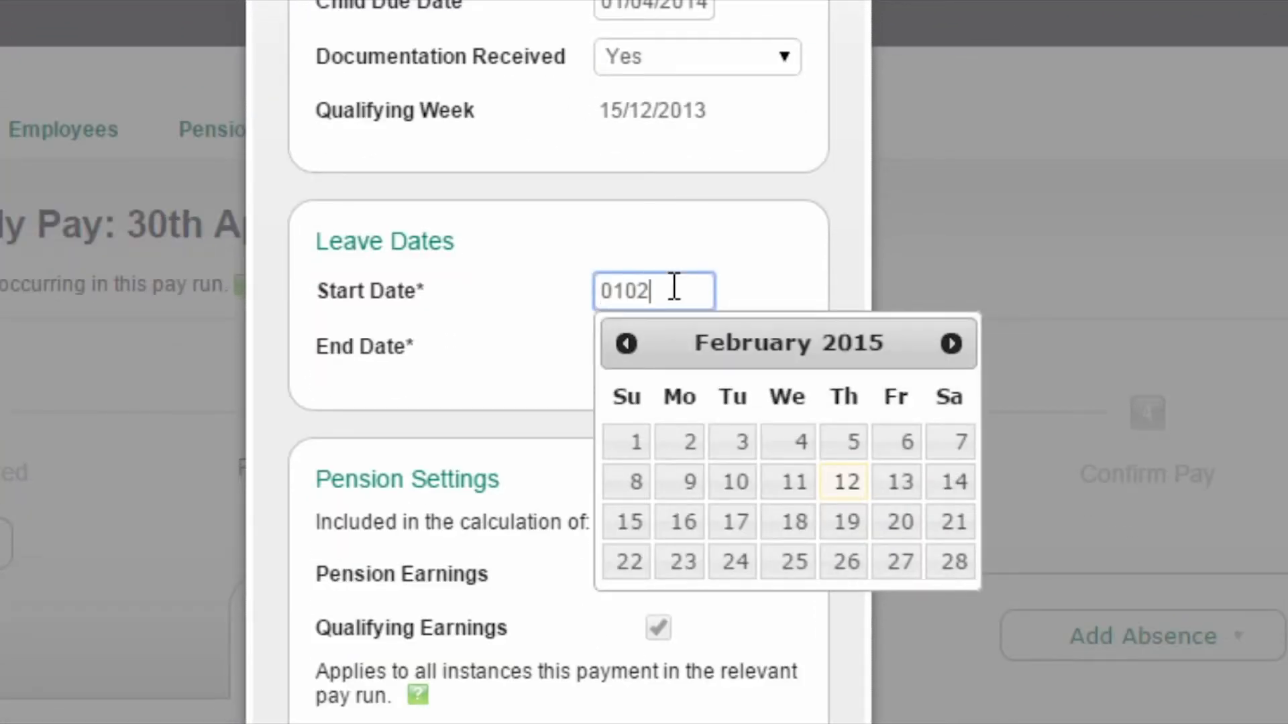
text(4)
click(762, 273)
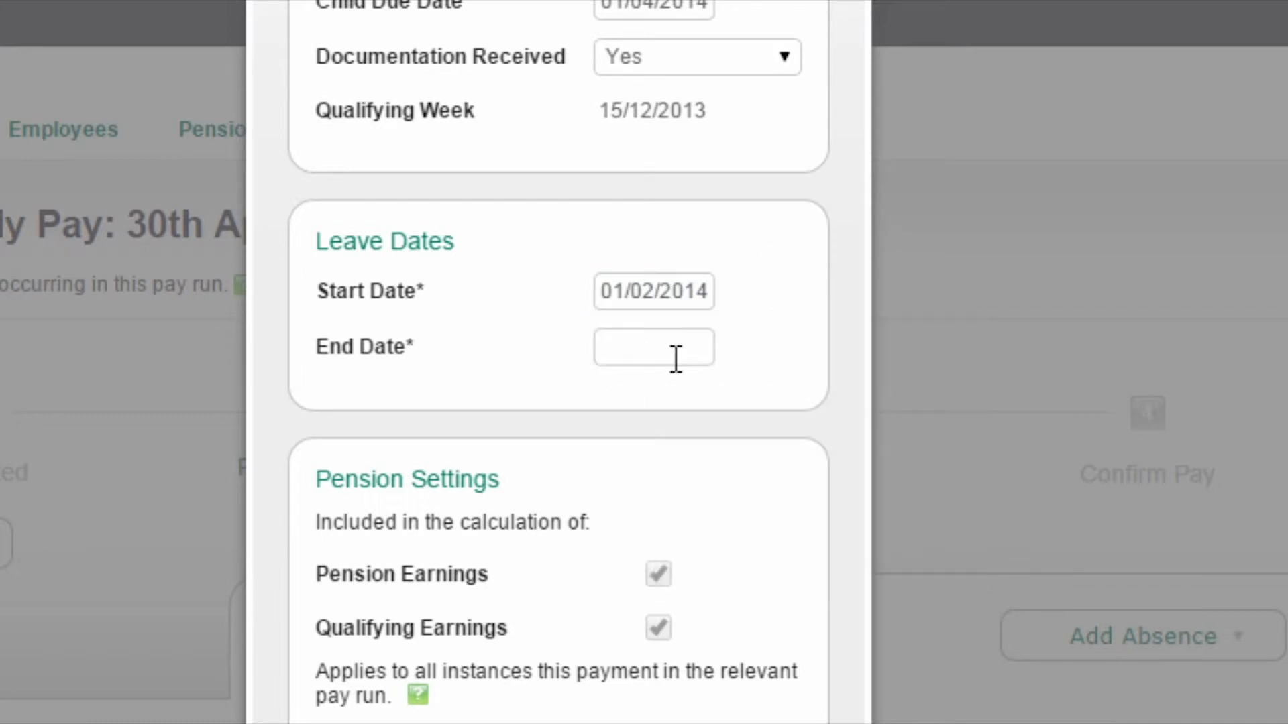
click(660, 353)
text(30/09/20)
text(15)
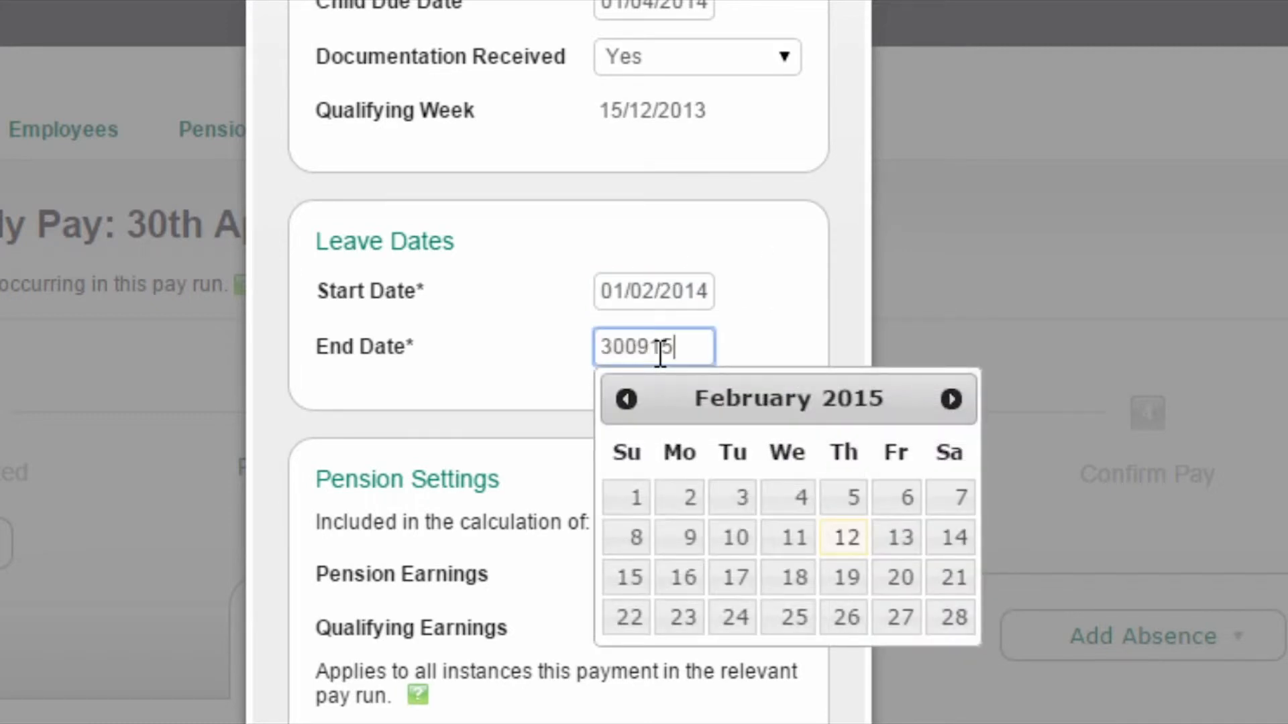
click(779, 316)
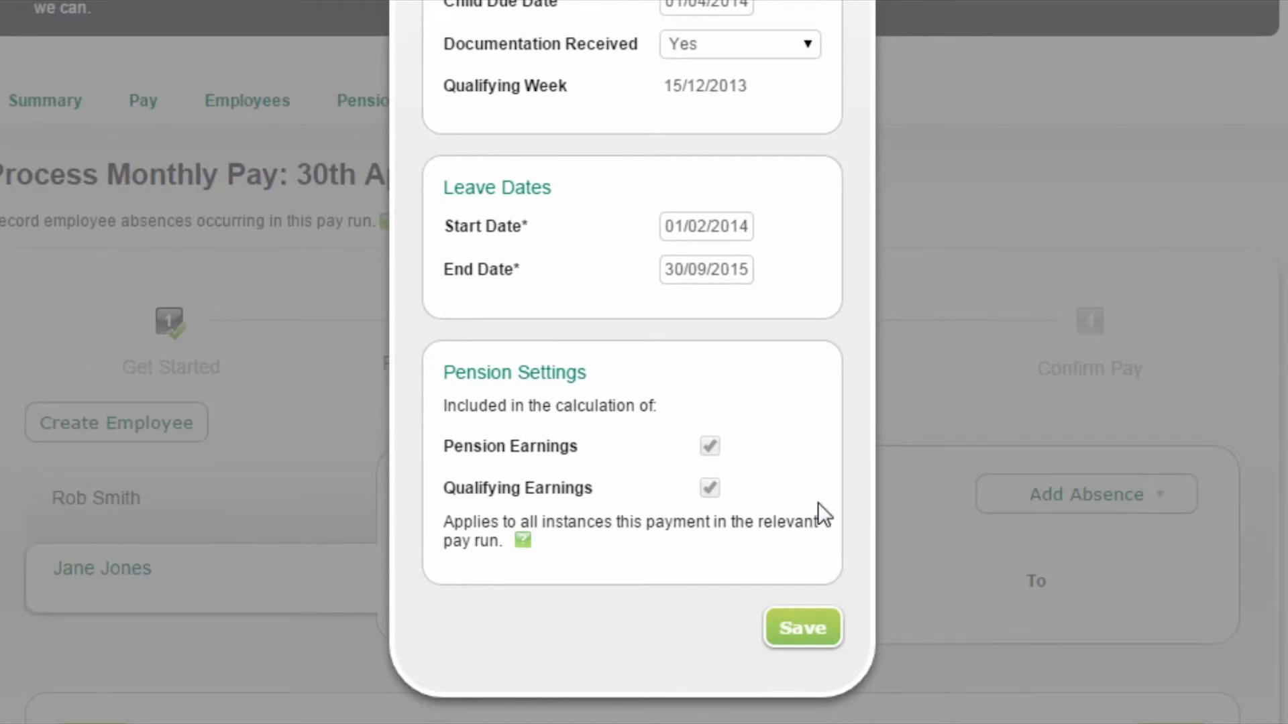
click(825, 626)
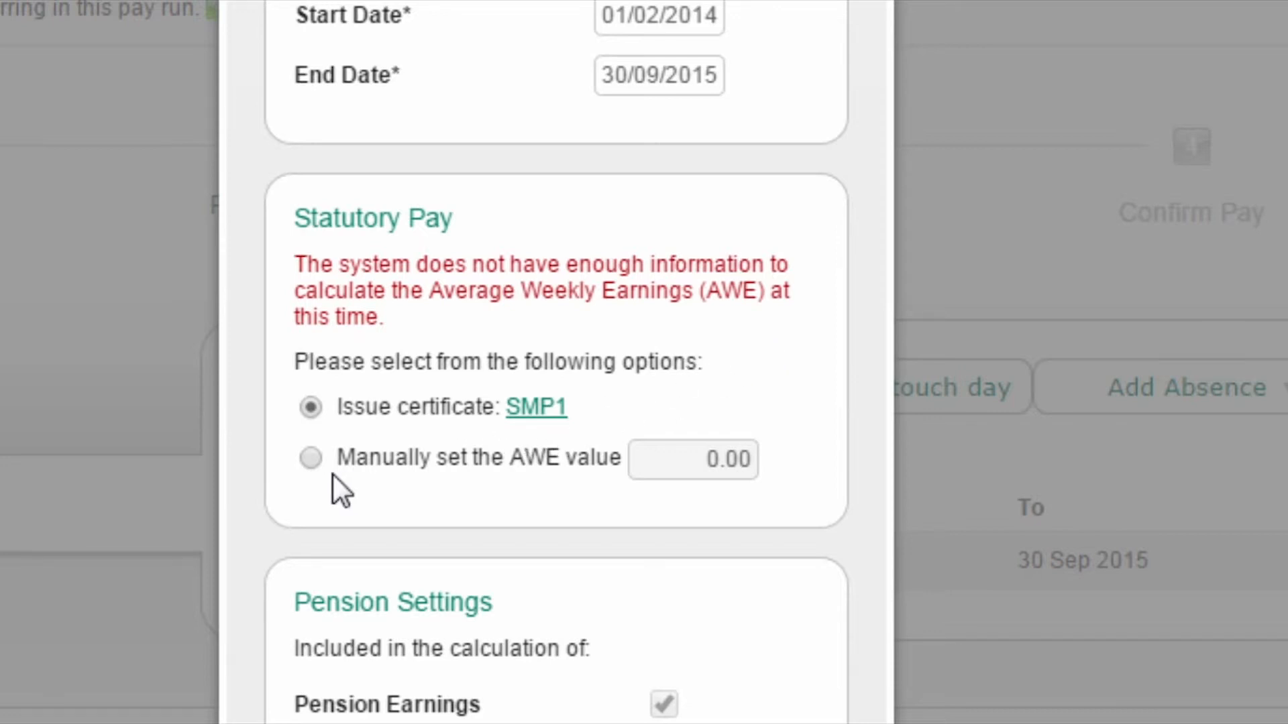
Step: Choose to manually set the AWE value under Statutory Pay, enter 200.00 and save the maternity leave
click(309, 458)
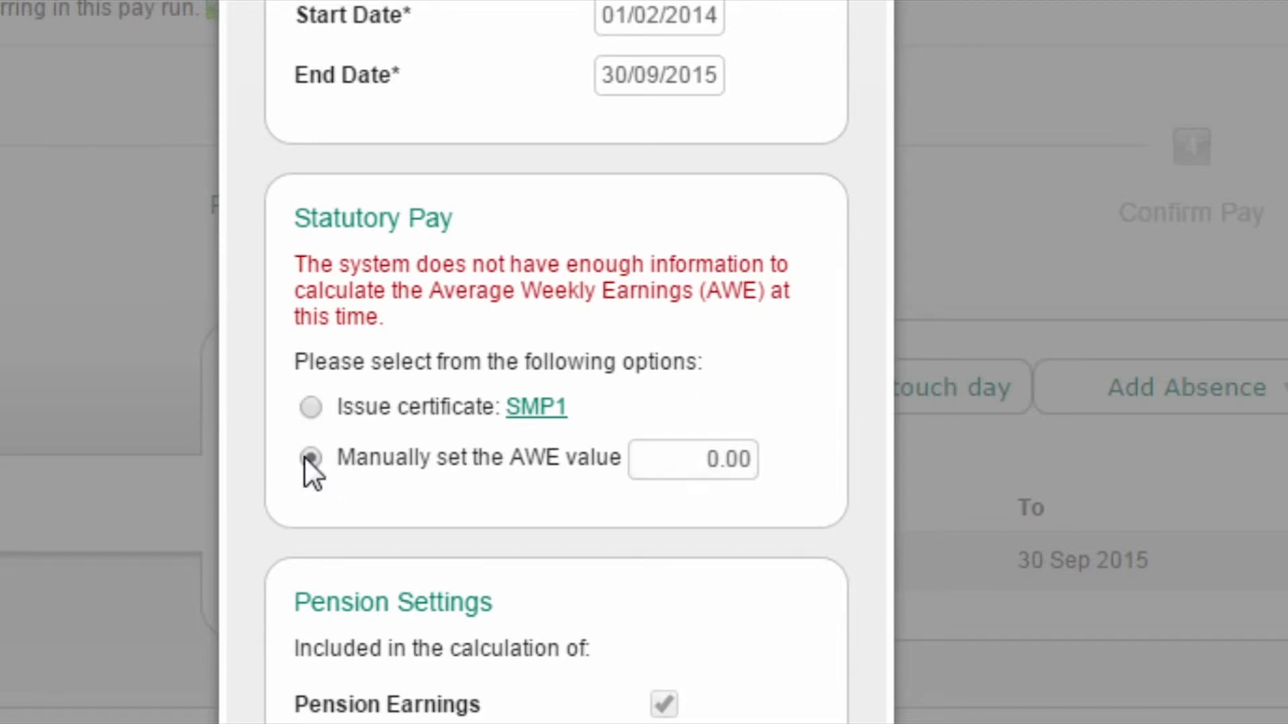
click(700, 461)
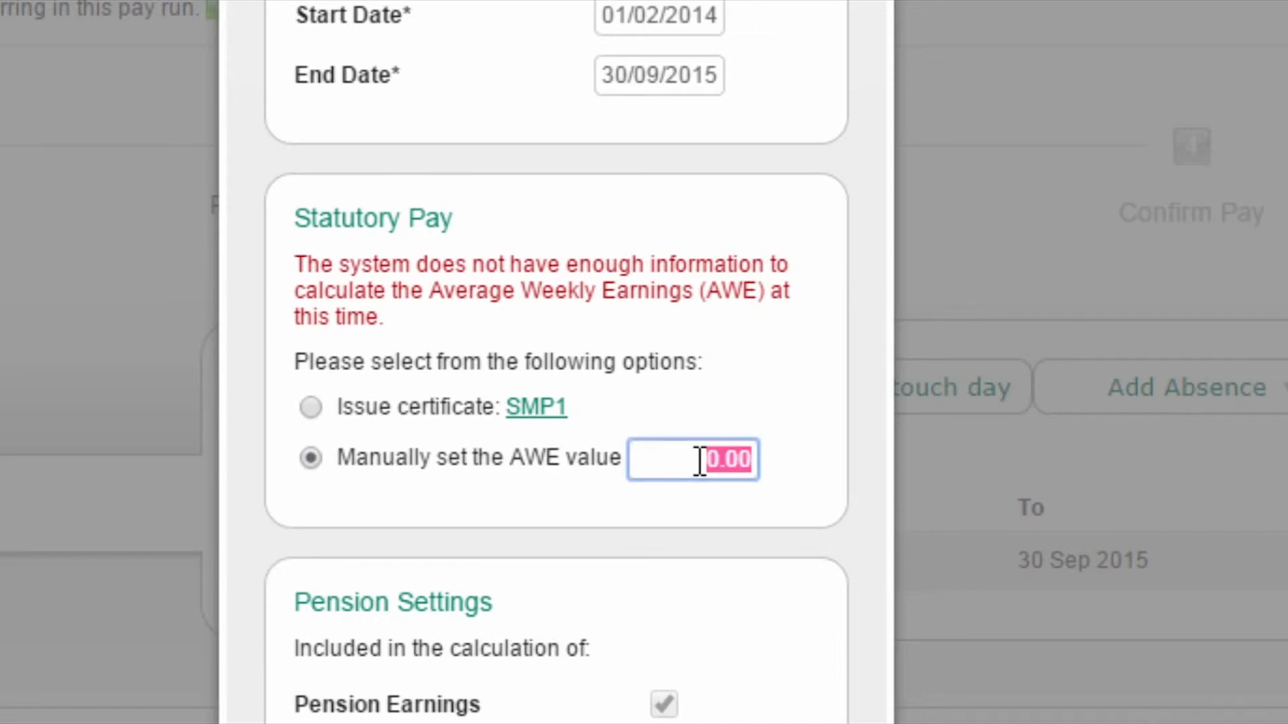
text(200)
click(794, 463)
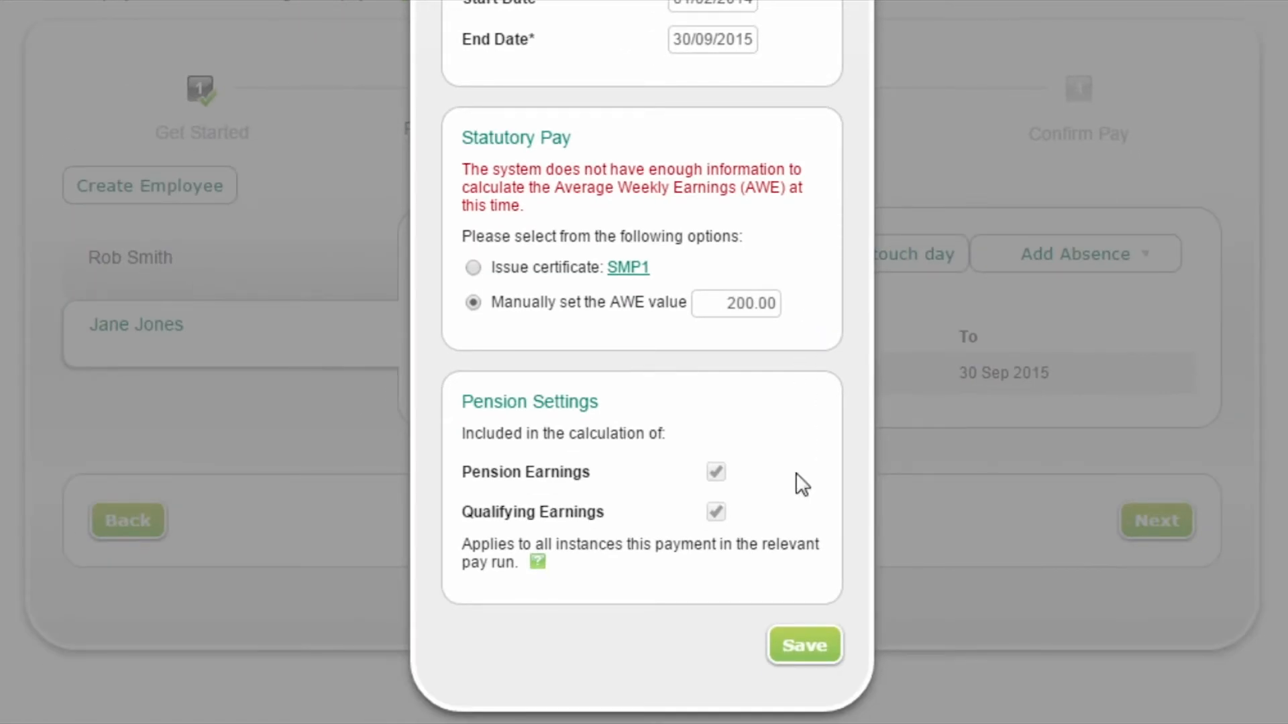
click(805, 646)
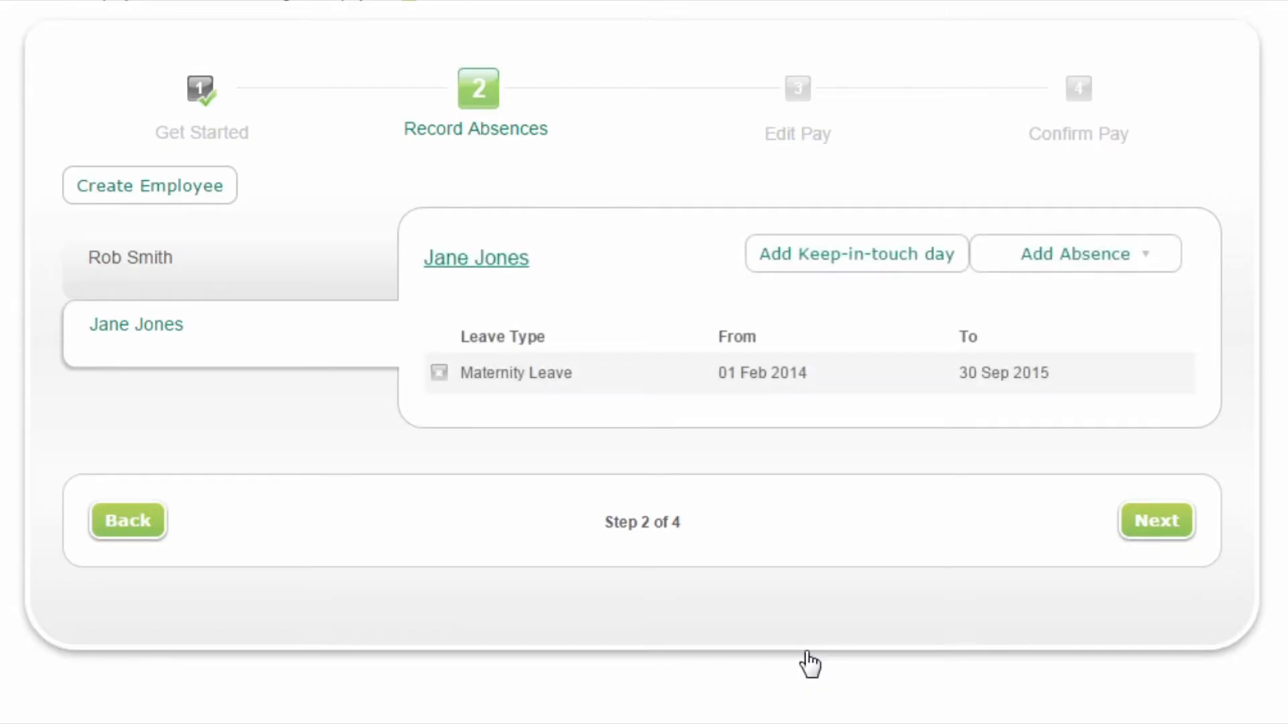
Step: Advance the pay run to Edit Pay and show the pay details of the employee on maternity leave
click(1158, 535)
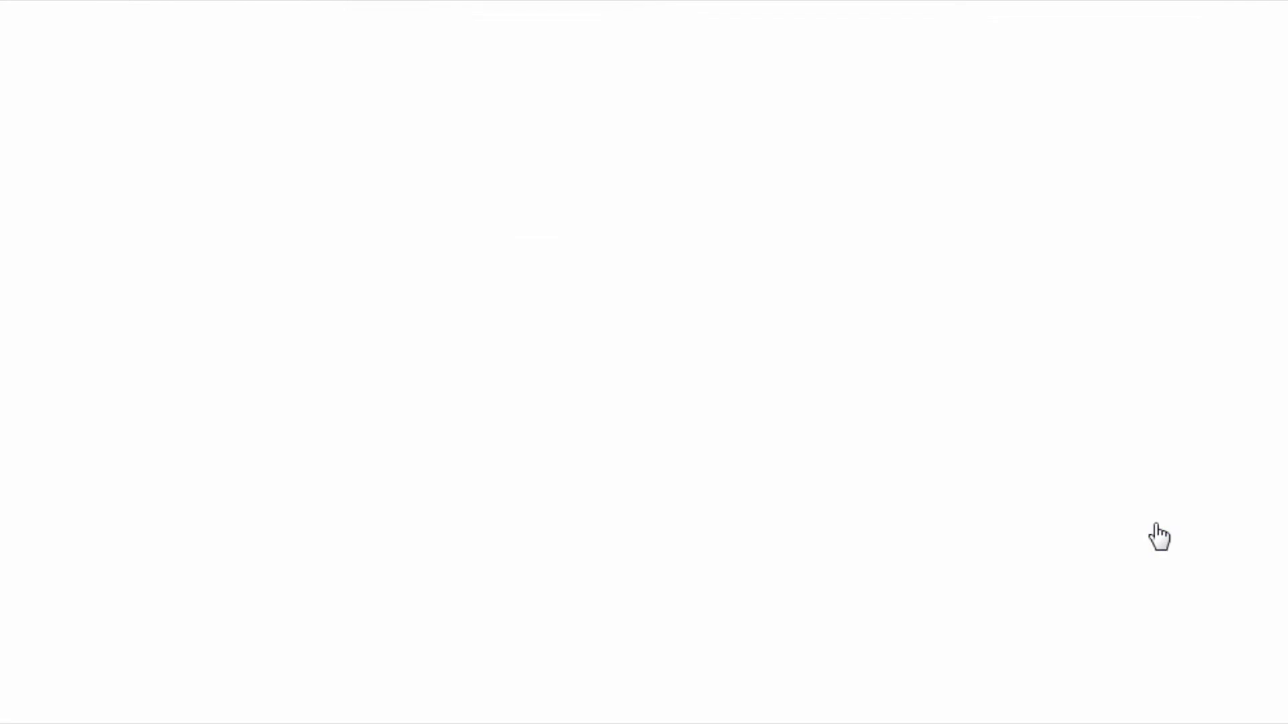
scroll(1159, 536, down, 3)
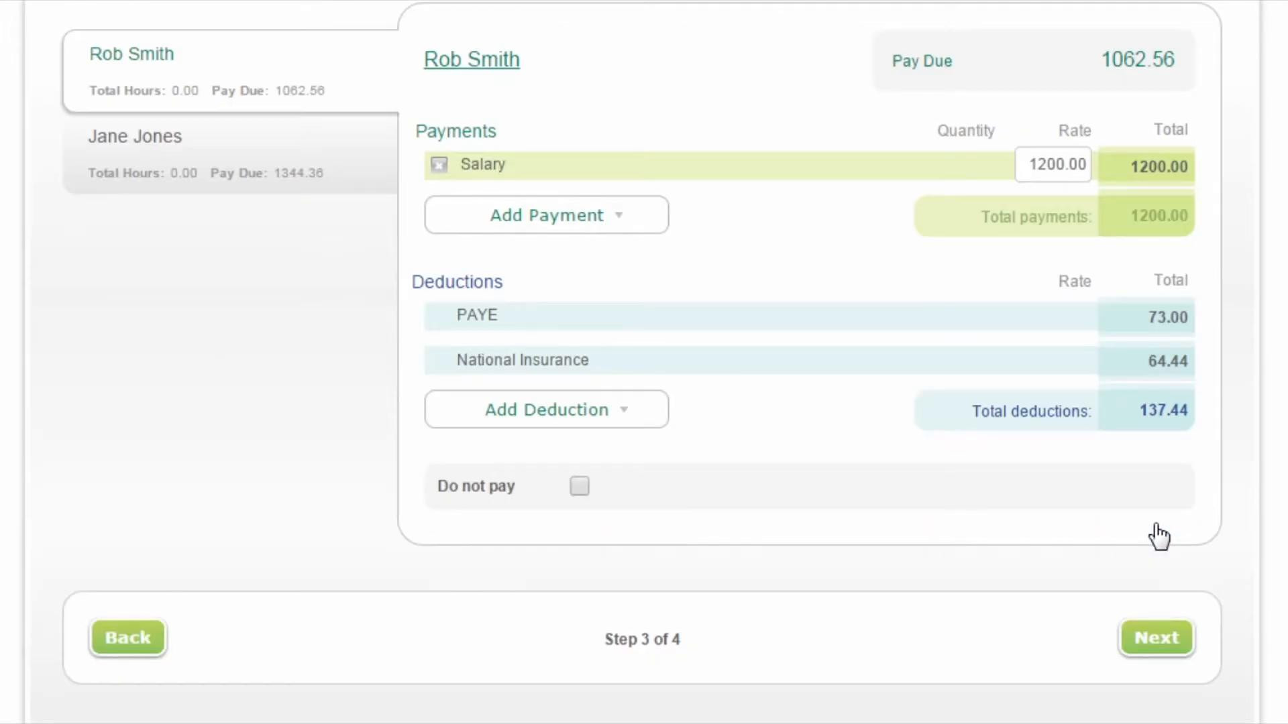
click(279, 183)
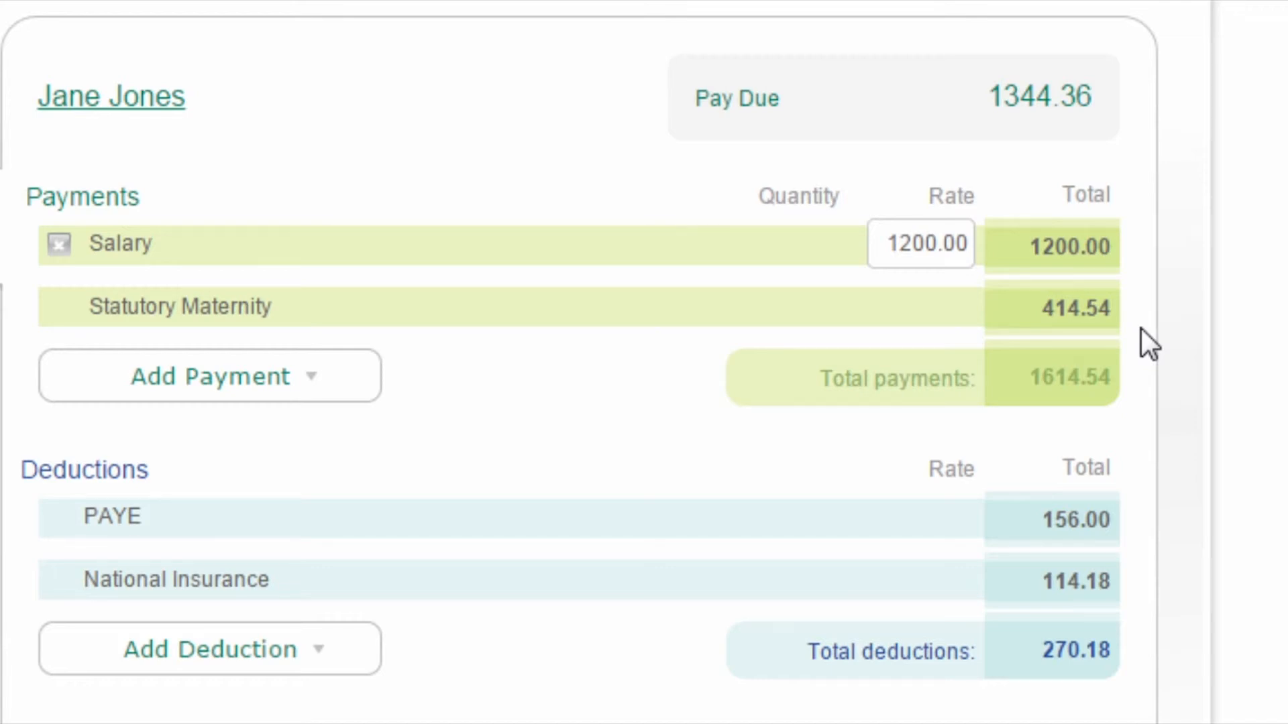
Step: Set the salary rate of the employee on maternity leave to 900.00
click(891, 243)
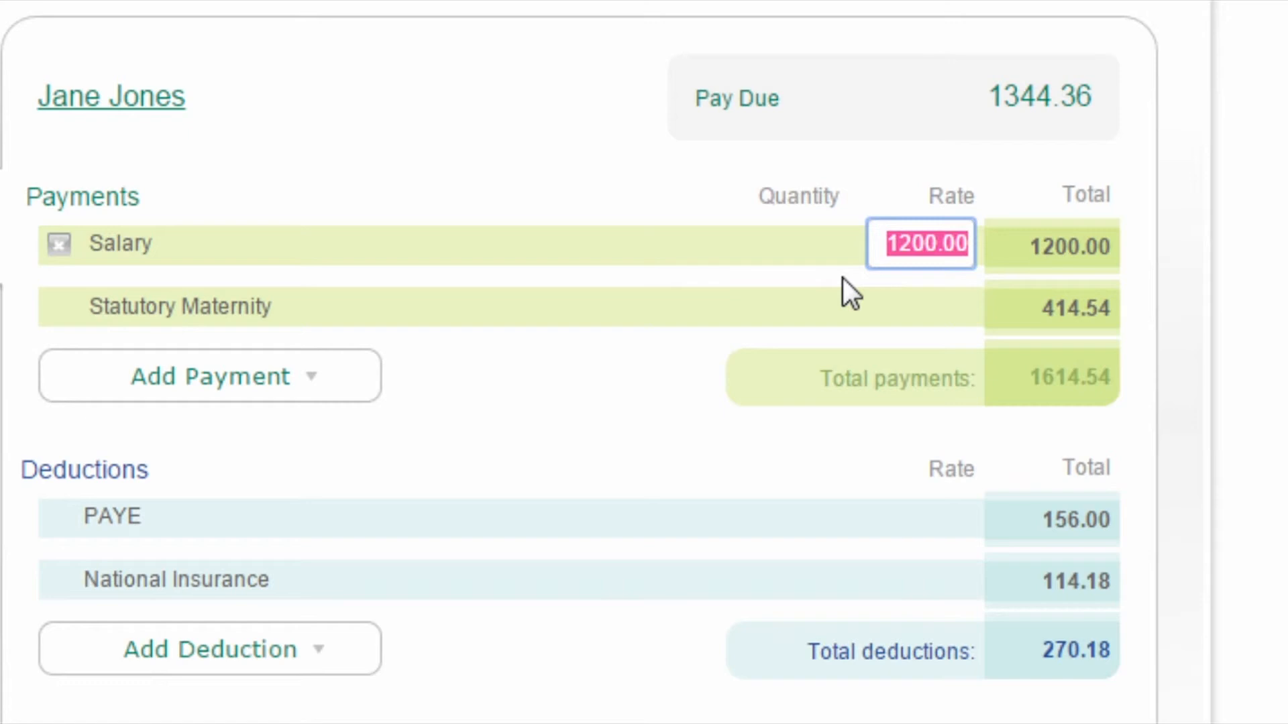
text(900)
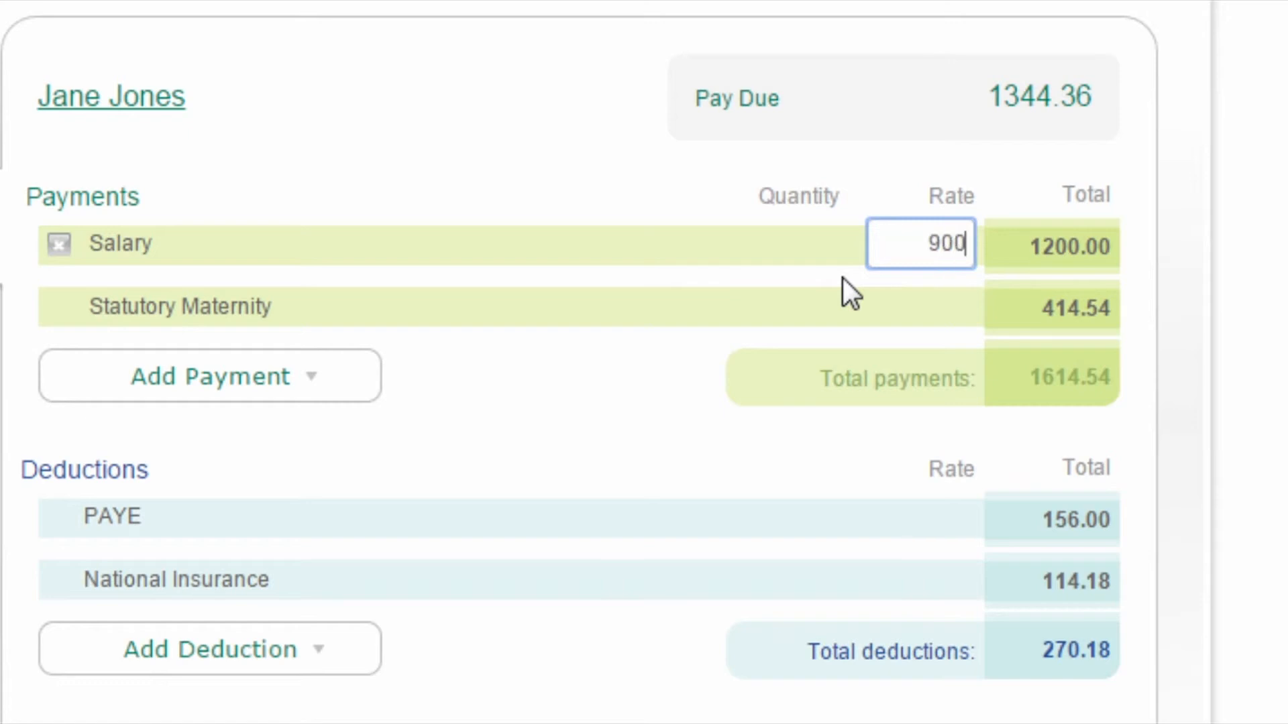
key(Tab)
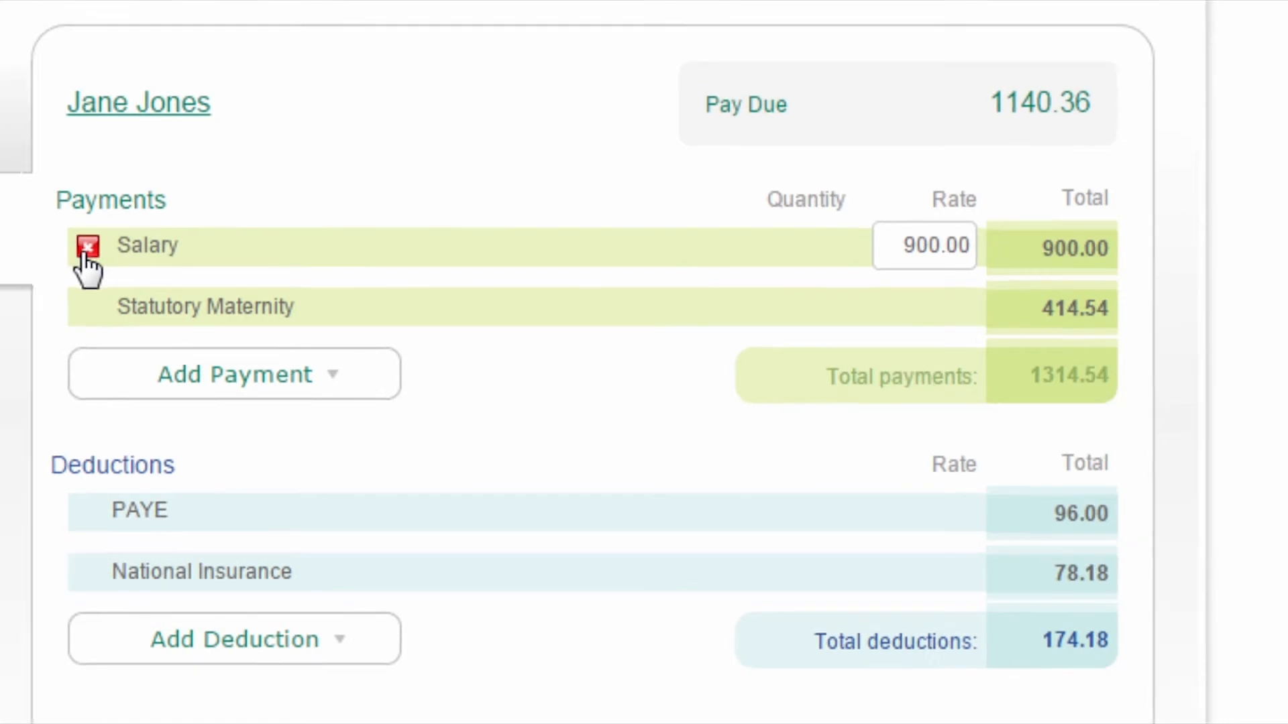
Step: Remove the Salary payment from the employee on maternity leave and advance the pay run to Confirm Pay
click(88, 248)
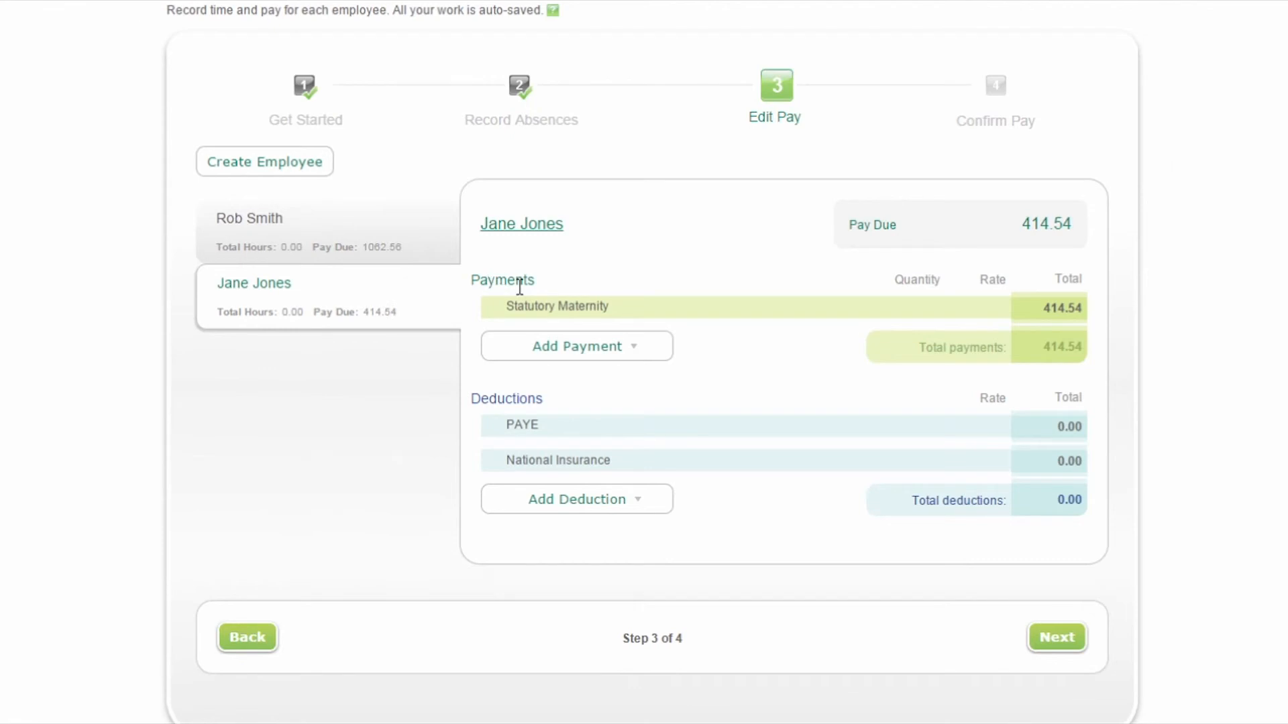
click(1068, 644)
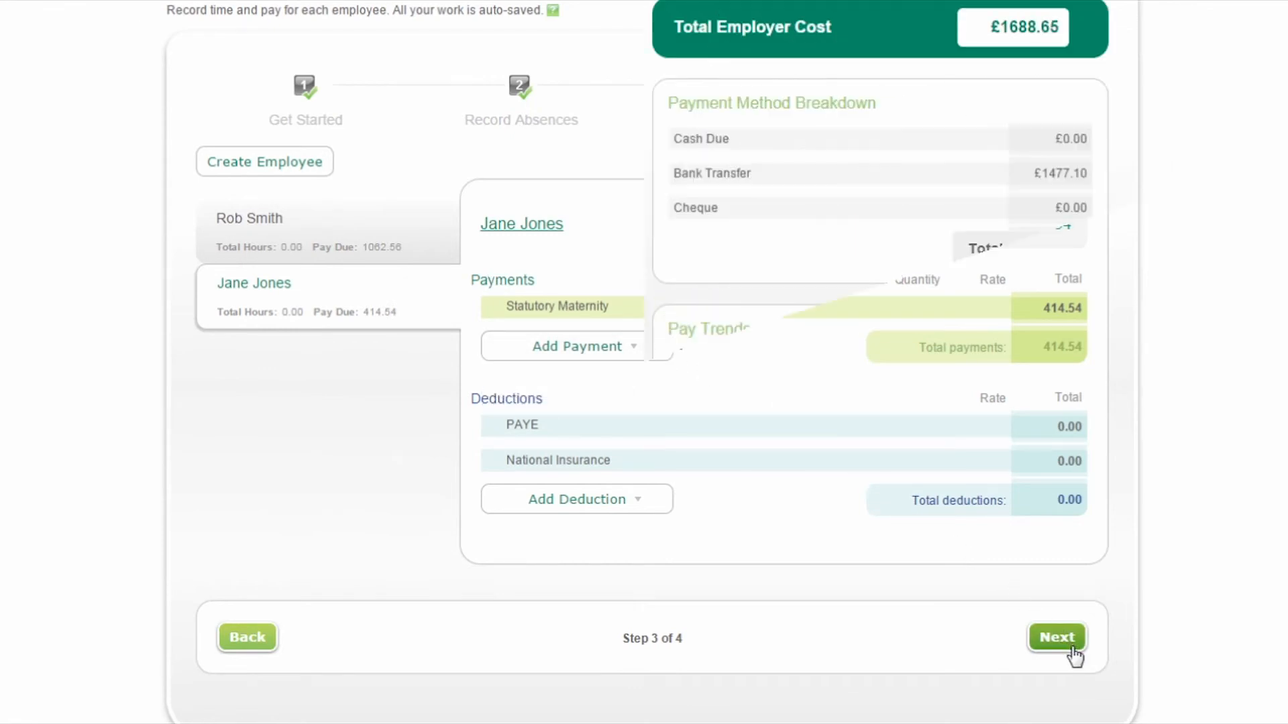